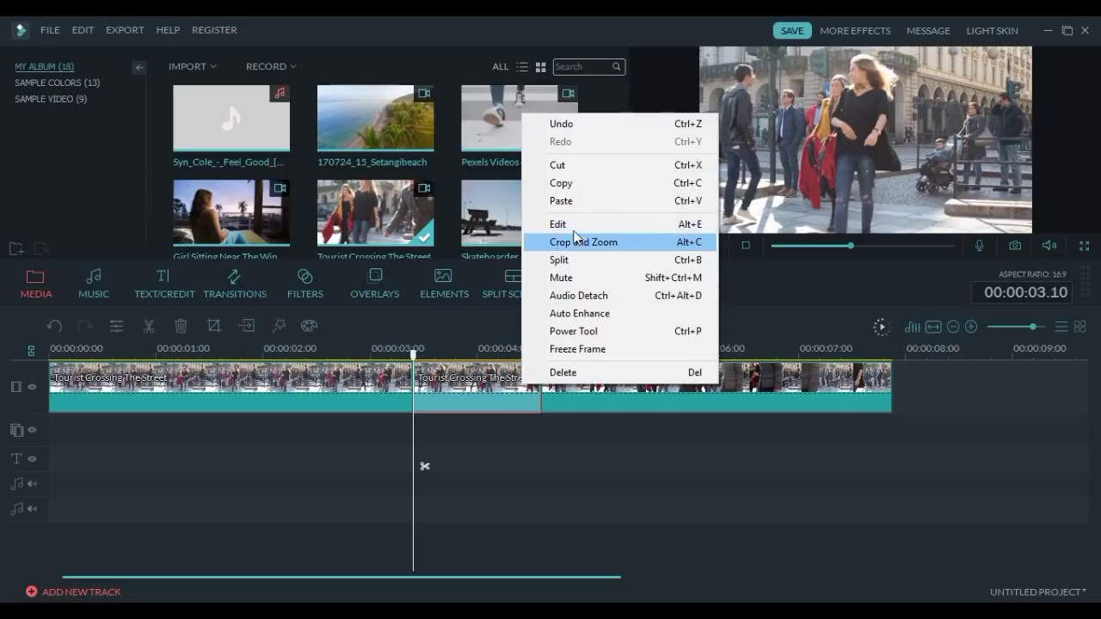
- Paste two copies of the short middle Tourist Crossing The Street segment directly after the original on the video track
{"action": "left_click", "coordinate": [581, 201]}
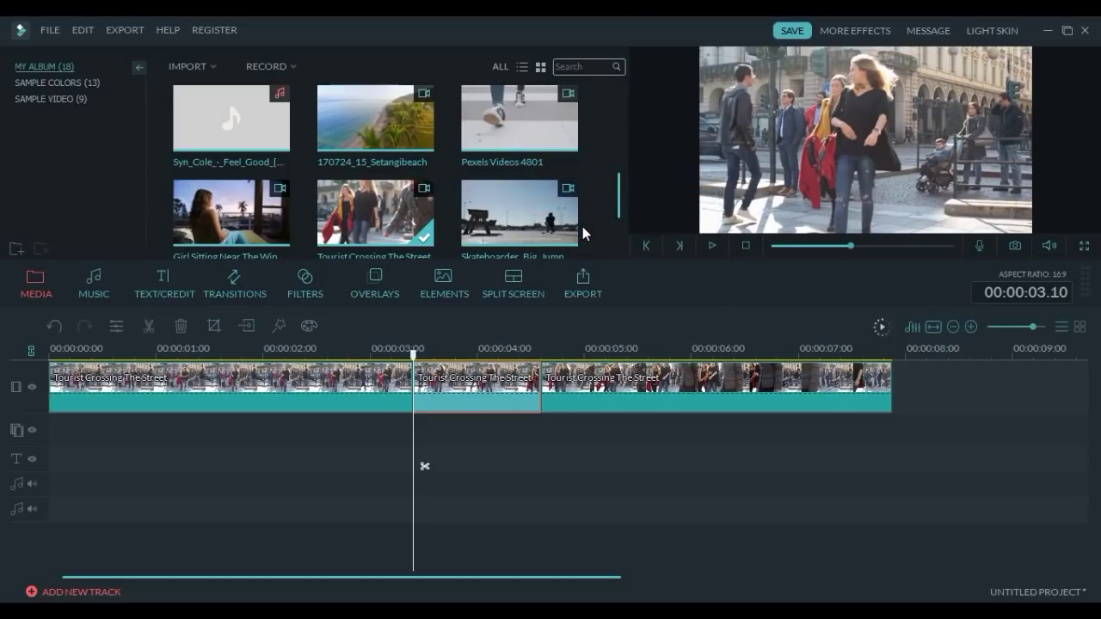
{"action": "left_click", "coordinate": [596, 387]}
{"action": "right_click", "coordinate": [592, 387]}
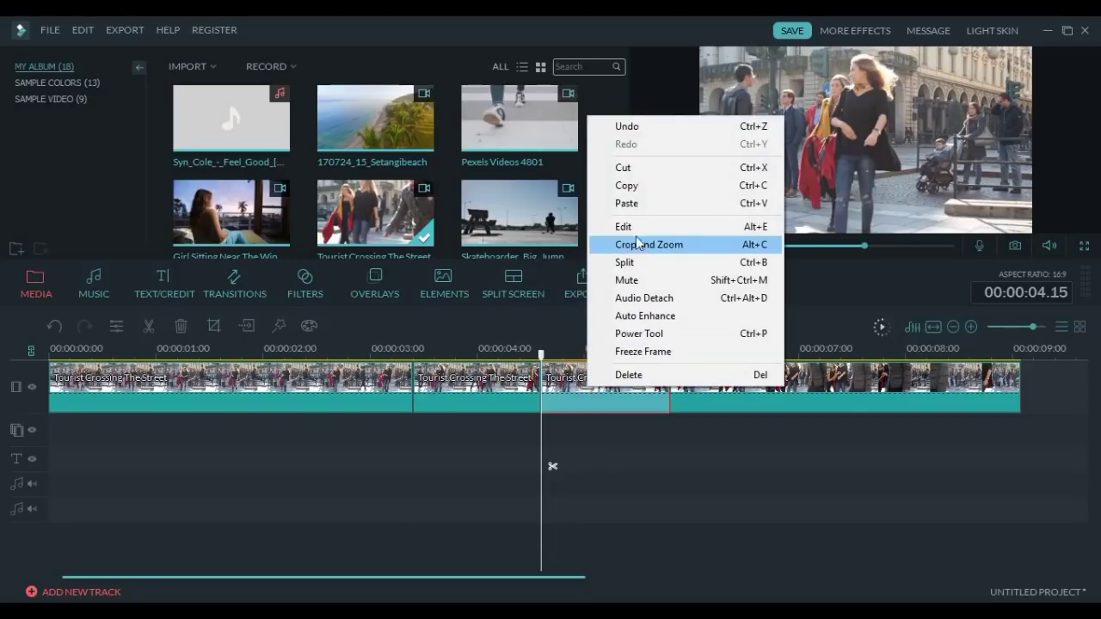
{"action": "left_click", "coordinate": [632, 203]}
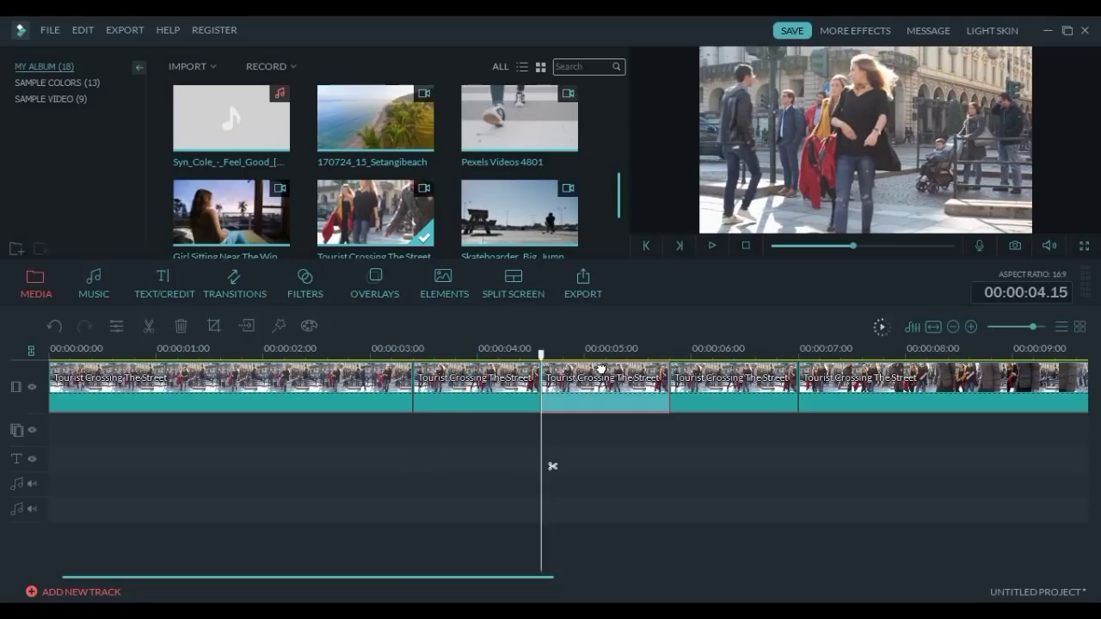
{"action": "left_click", "coordinate": [768, 379]}
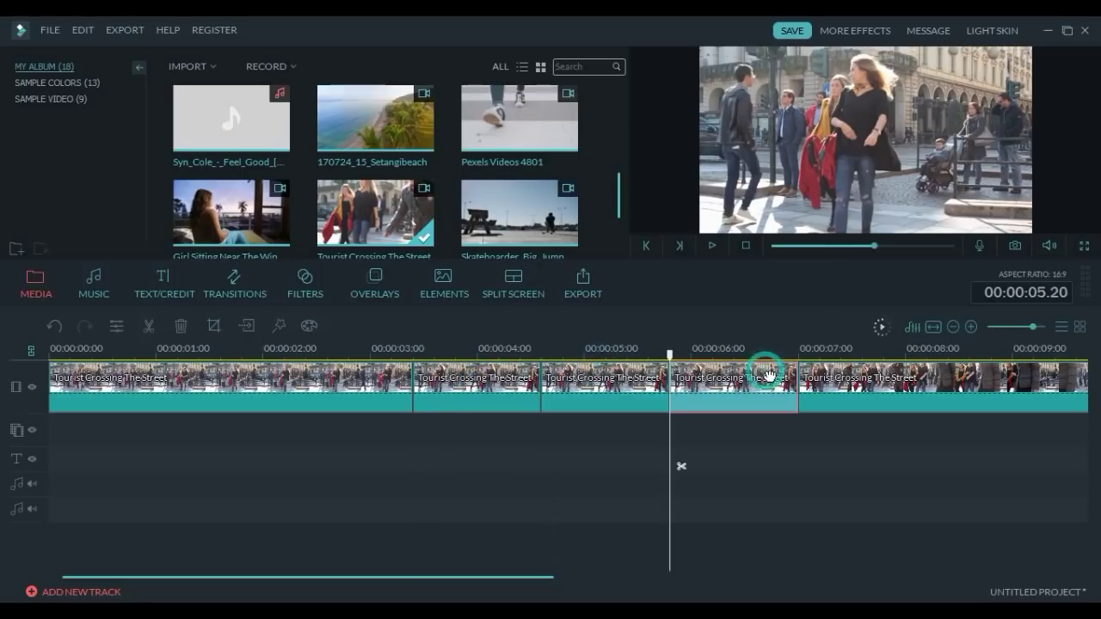
- Split the last Tourist Crossing The Street segment at about 00:00:08.12 and delete the part after the cut
{"action": "left_click", "coordinate": [873, 389]}
{"action": "left_click_drag", "start_coordinate": [802, 365], "coordinate": [956, 447]}
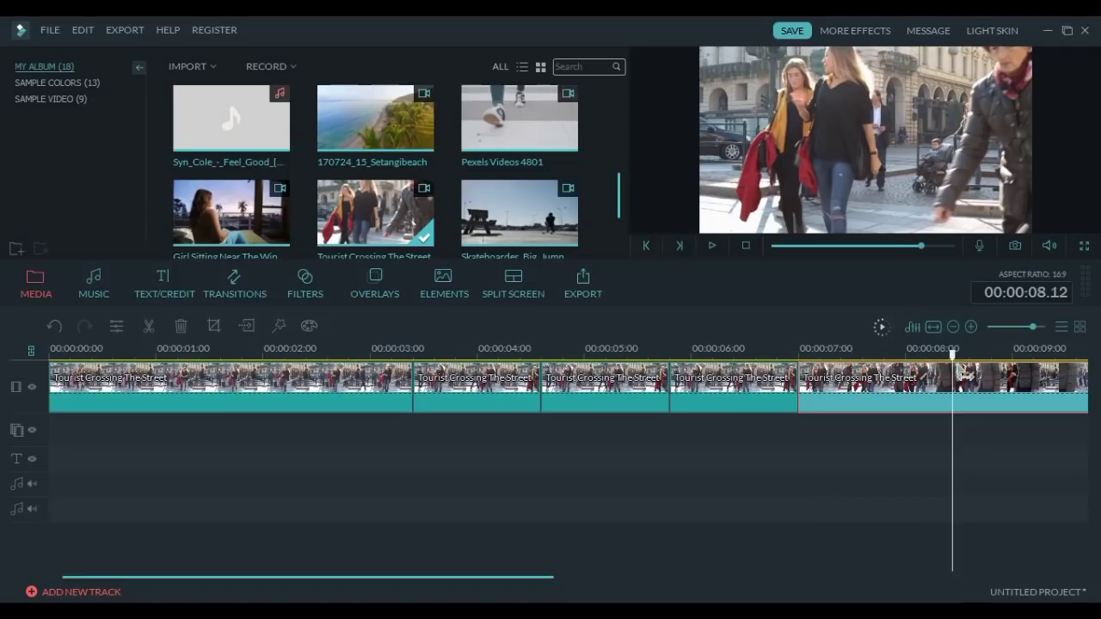
{"action": "left_click", "coordinate": [967, 469]}
{"action": "right_click", "coordinate": [1023, 402]}
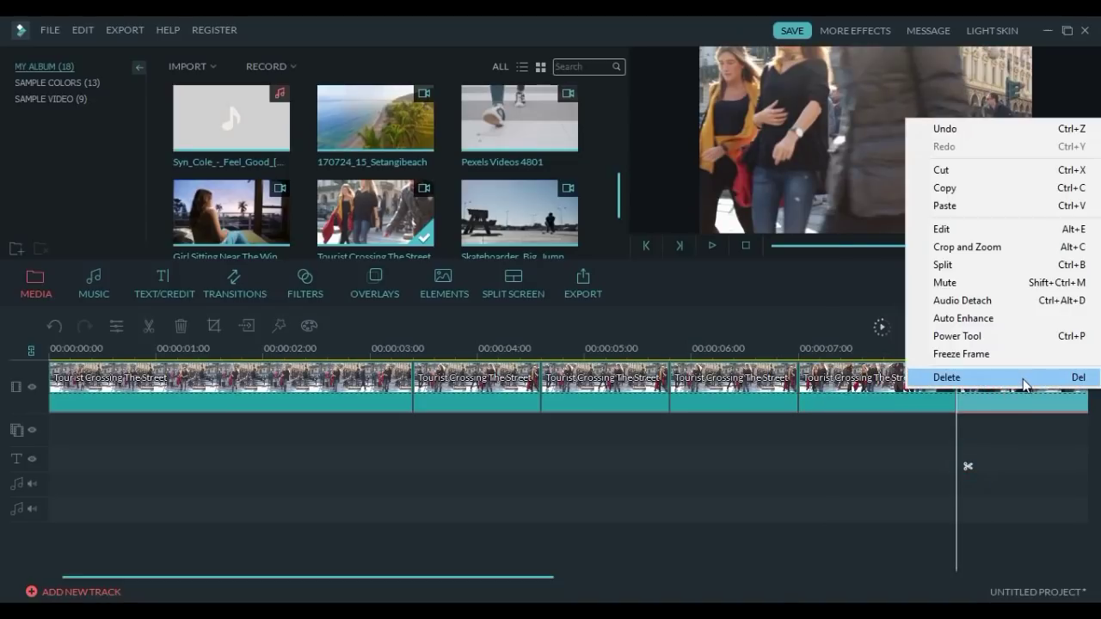
{"action": "left_click", "coordinate": [946, 377]}
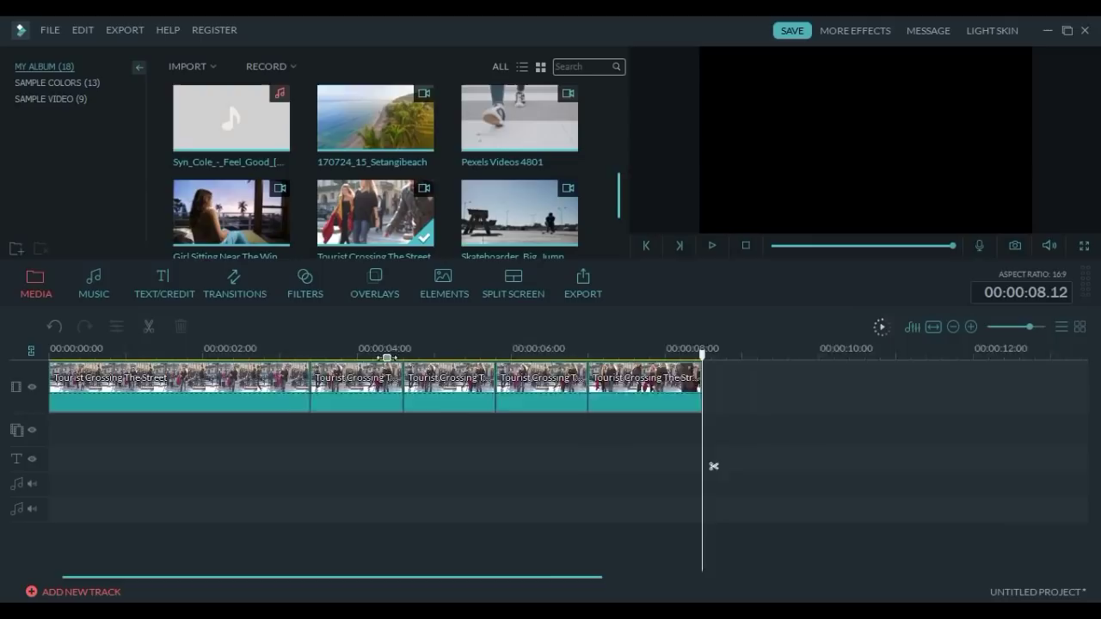
- Set the middle of the three identical Tourist Crossing The Street segments to play in reverse
{"action": "left_click", "coordinate": [365, 403]}
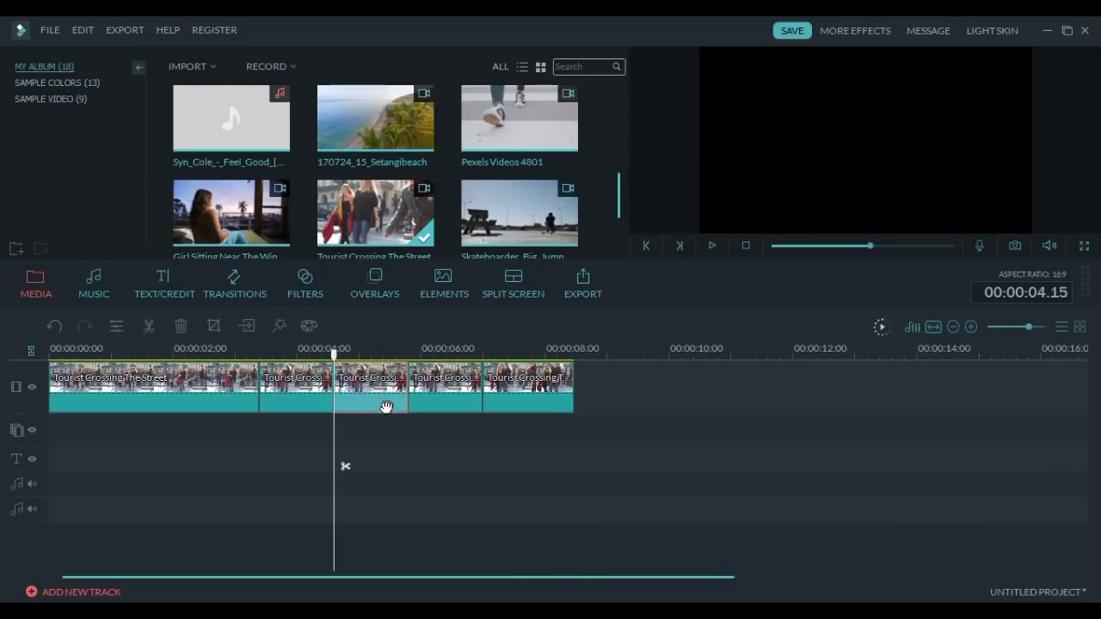
{"action": "left_click", "coordinate": [304, 396]}
{"action": "left_click", "coordinate": [370, 395]}
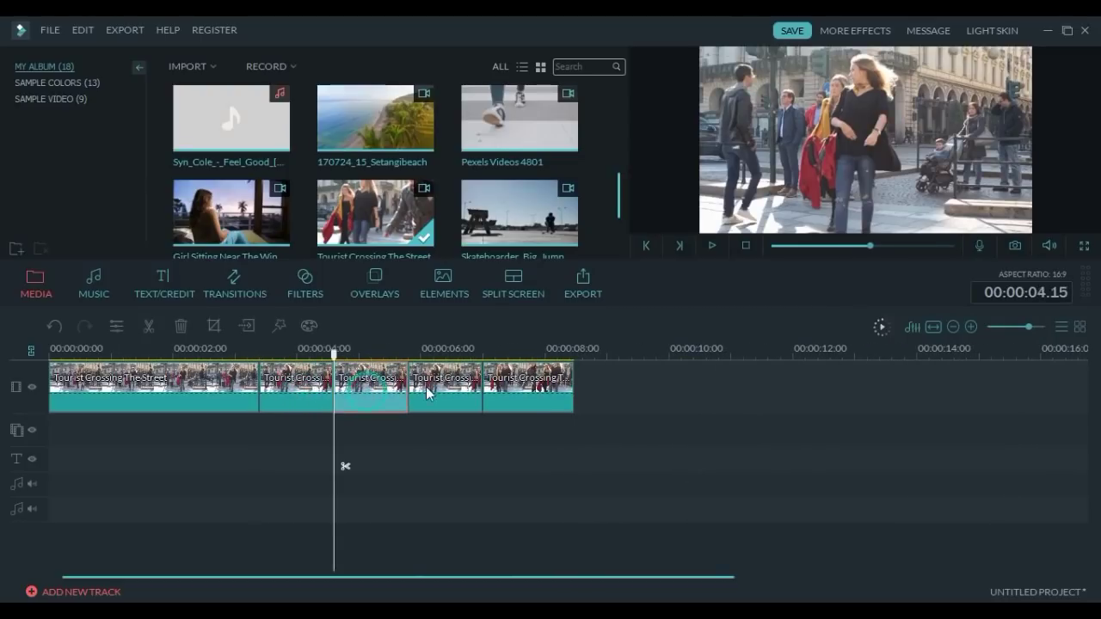
{"action": "left_click", "coordinate": [435, 388]}
{"action": "double_click", "coordinate": [368, 398]}
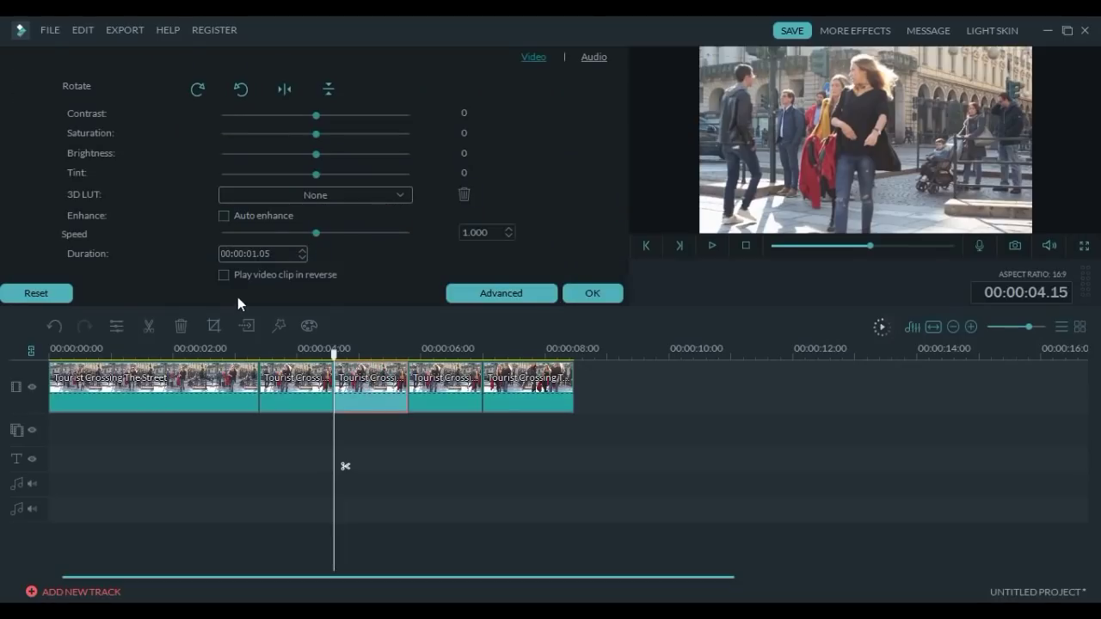
{"action": "left_click", "coordinate": [224, 274]}
{"action": "left_click", "coordinate": [590, 295]}
{"action": "scroll", "coordinate": [456, 348], "scroll_direction": "down", "scroll_amount": 3}
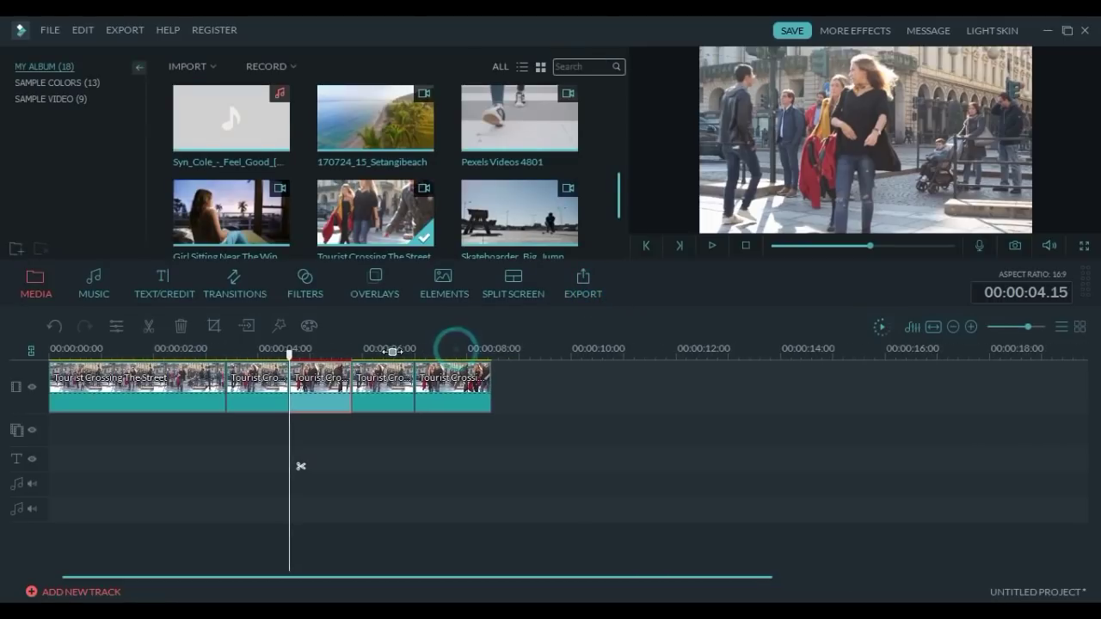
- Add the Young Woman - 10120 clip to the video track right after the last Tourist Crossing The Street segment
{"action": "left_click_drag", "start_coordinate": [618, 204], "coordinate": [620, 143]}
{"action": "left_click", "coordinate": [414, 173]}
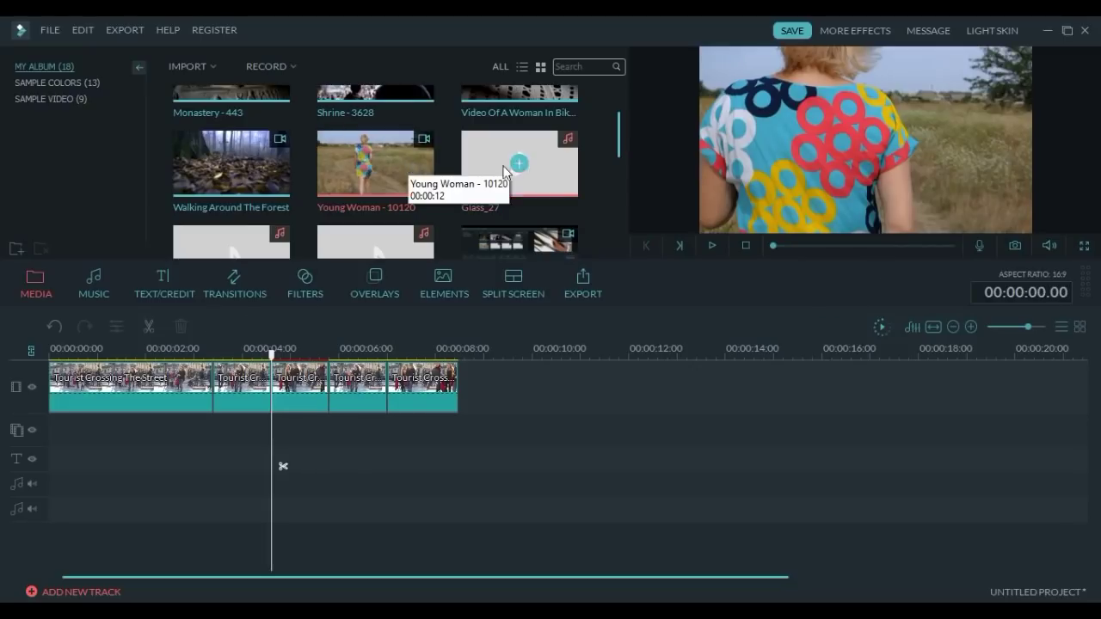
{"action": "left_click_drag", "start_coordinate": [620, 149], "coordinate": [624, 137]}
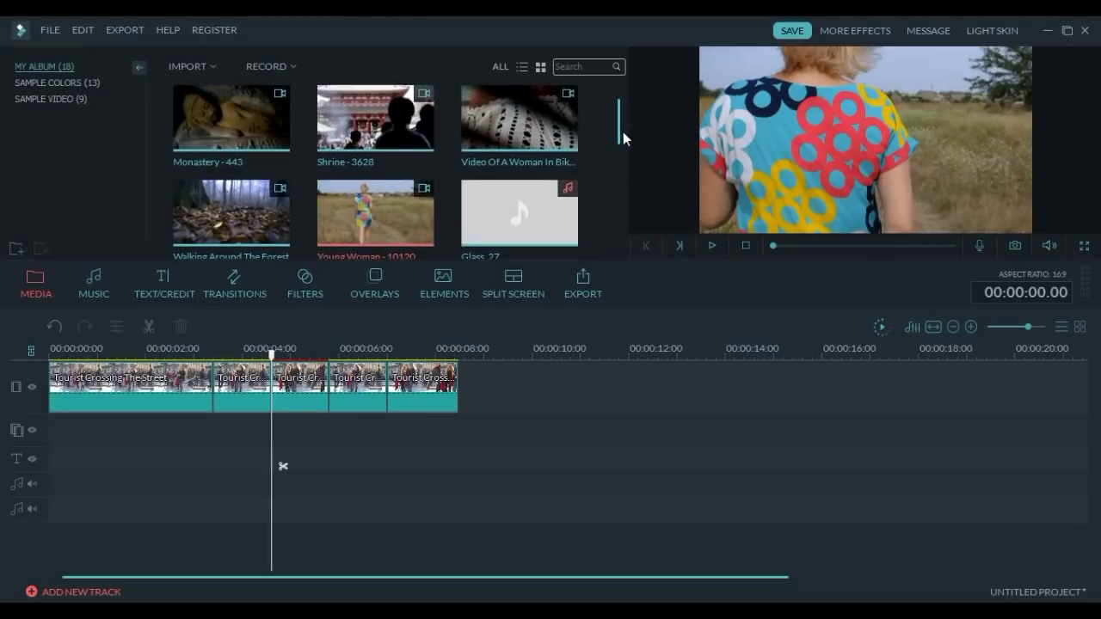
{"action": "left_click_drag", "start_coordinate": [418, 228], "coordinate": [459, 450]}
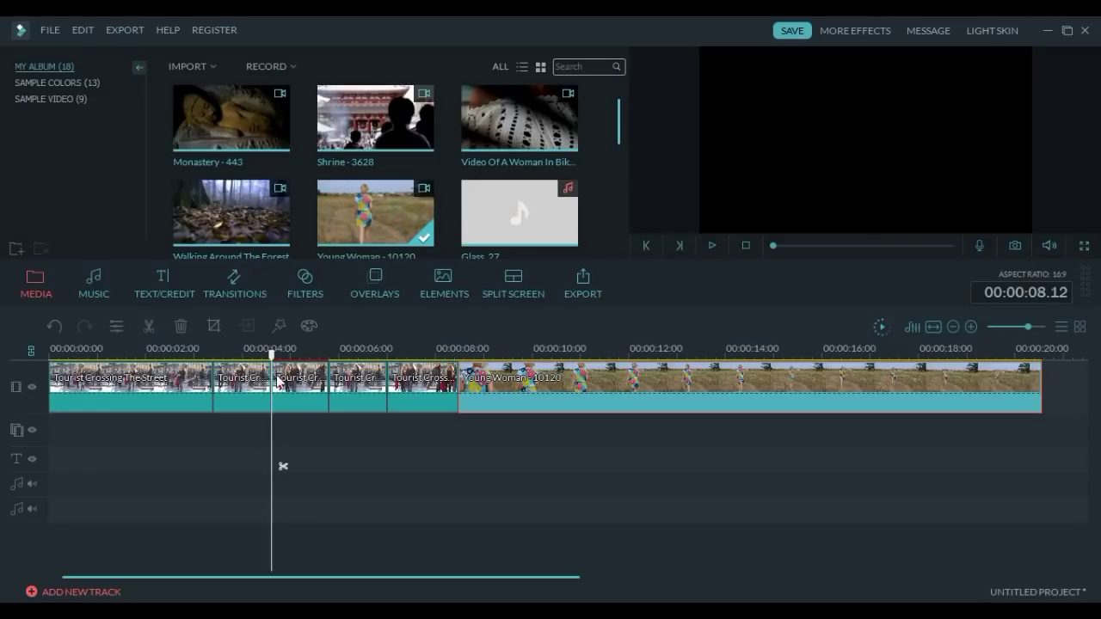
- Split the Young Woman - 10120 clip at about 00:00:11.21 and 00:00:13.15 to isolate a short segment
{"action": "left_click_drag", "start_coordinate": [272, 357], "coordinate": [621, 456]}
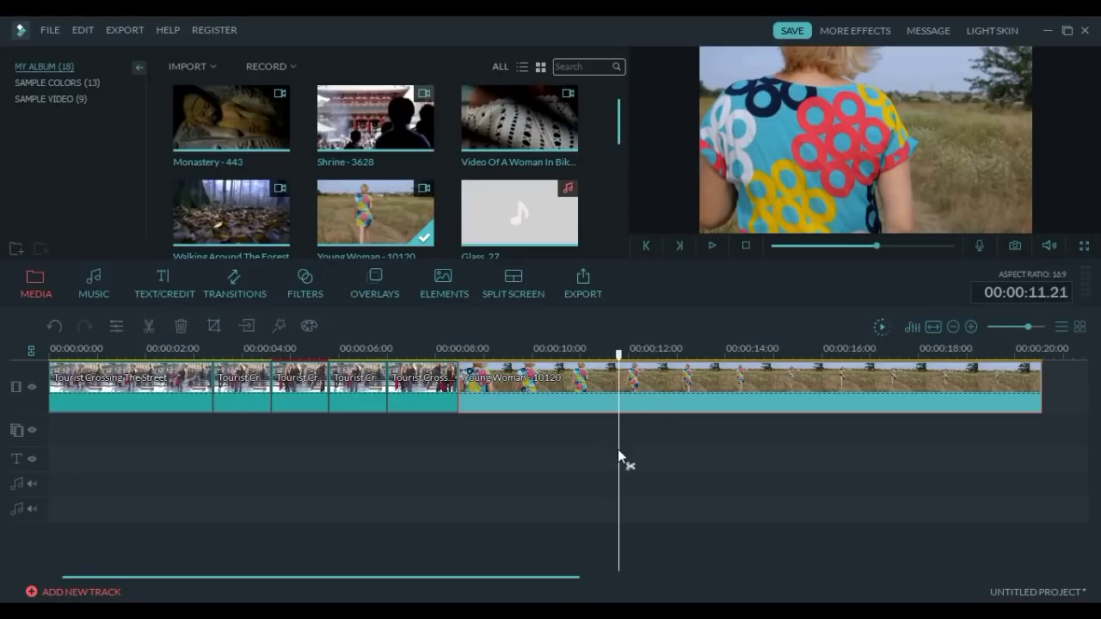
{"action": "left_click", "coordinate": [631, 472]}
{"action": "left_click_drag", "start_coordinate": [618, 352], "coordinate": [706, 353]}
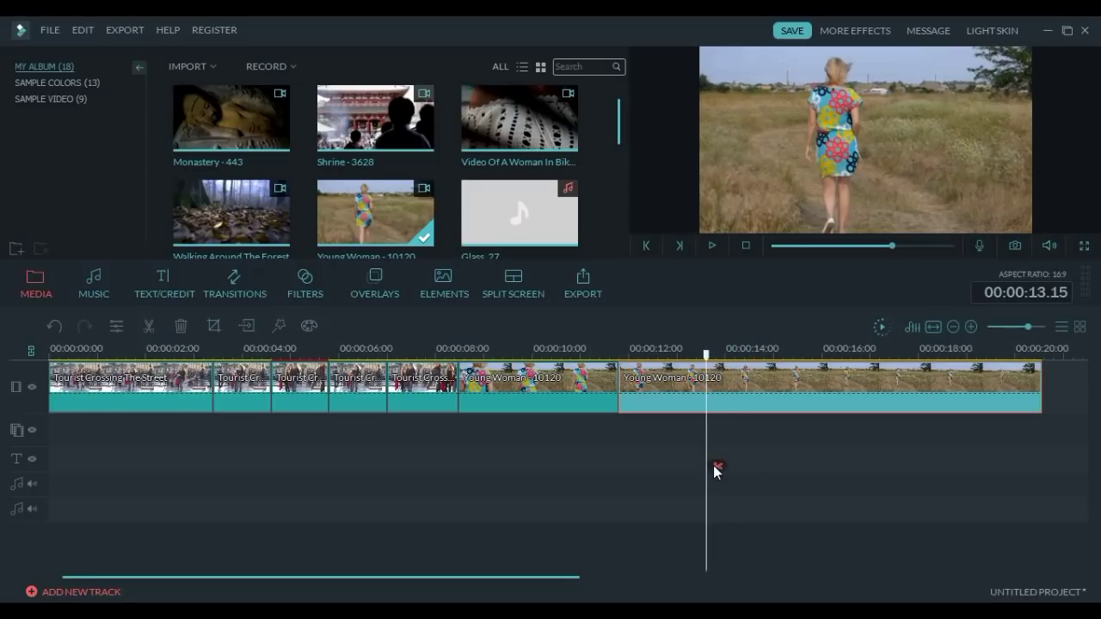
{"action": "left_click", "coordinate": [716, 469]}
- Copy the short Young Woman - 10120 segment between the two cuts and paste it twice directly after itself
{"action": "right_click", "coordinate": [669, 401]}
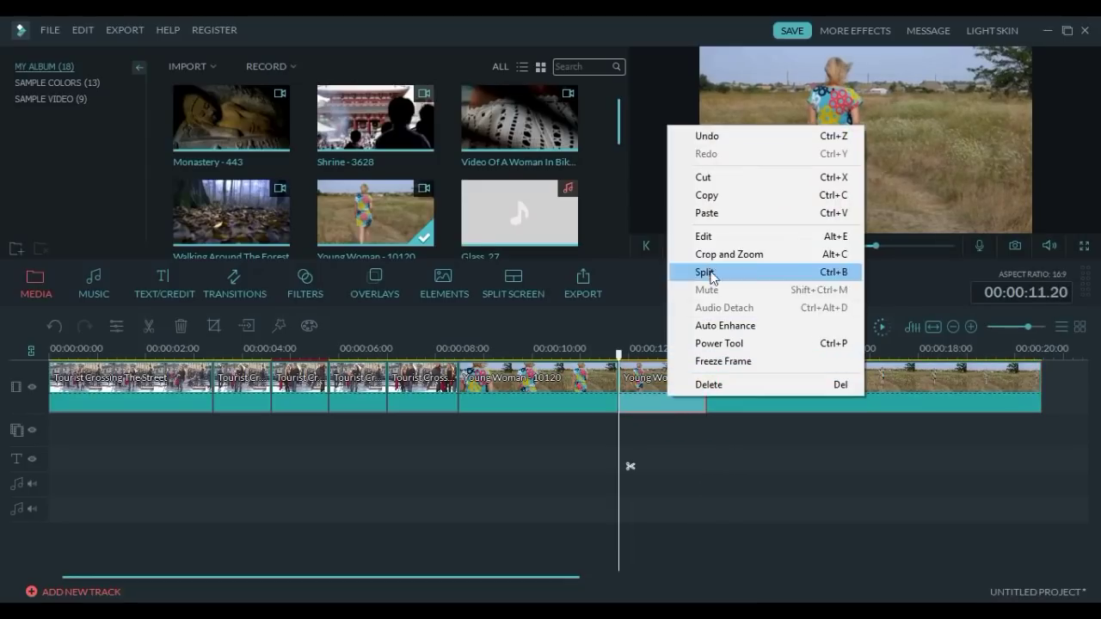
{"action": "left_click", "coordinate": [707, 196]}
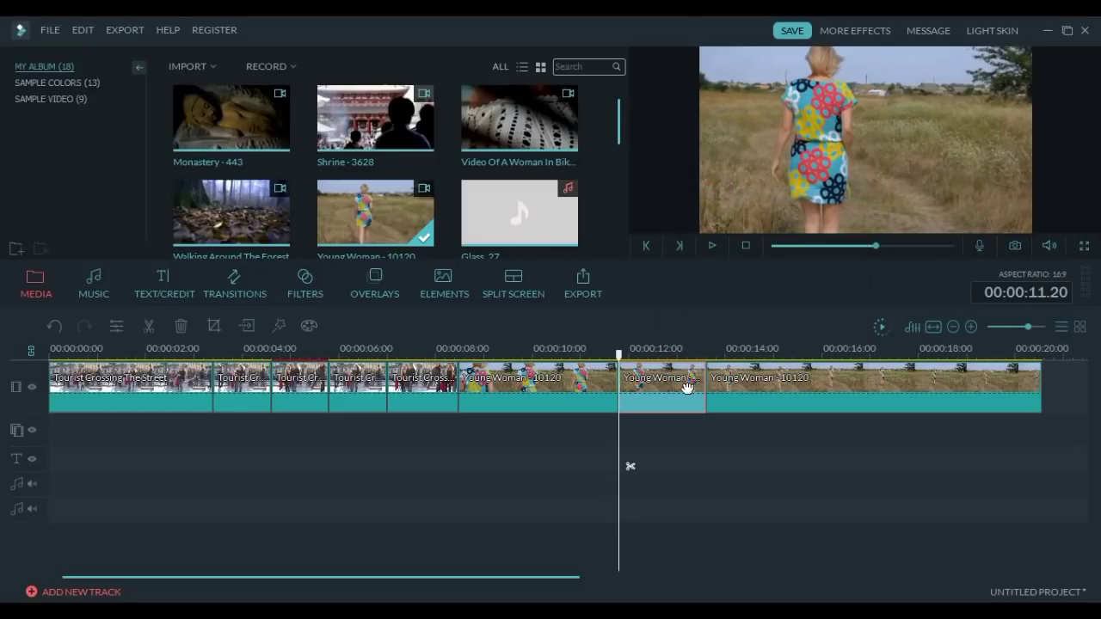
{"action": "left_click", "coordinate": [763, 388]}
{"action": "right_click", "coordinate": [732, 383]}
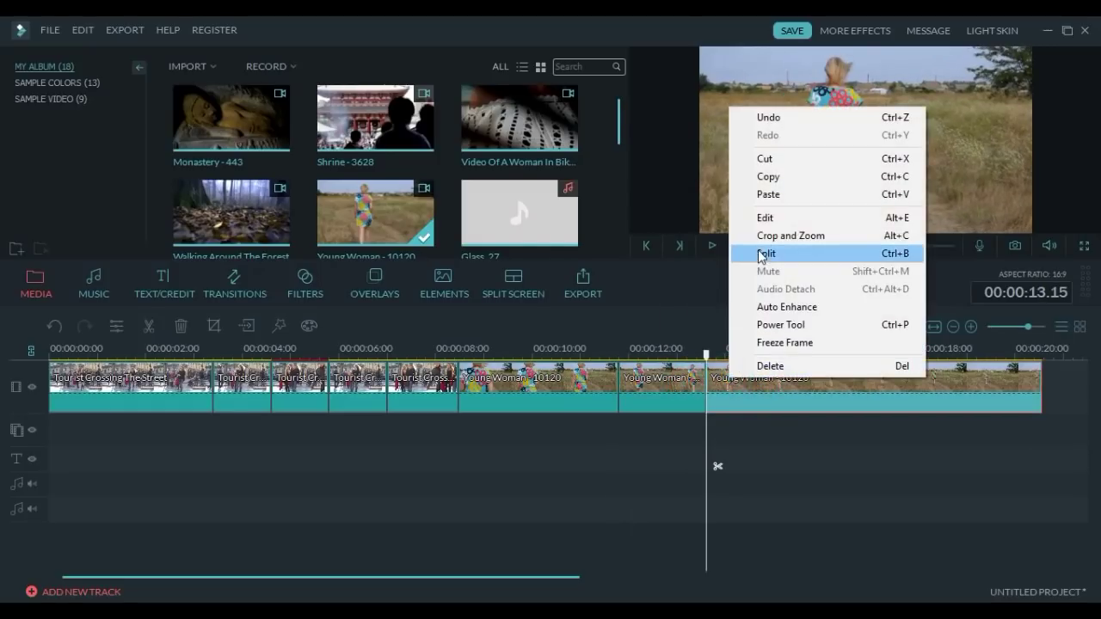
{"action": "left_click", "coordinate": [759, 195]}
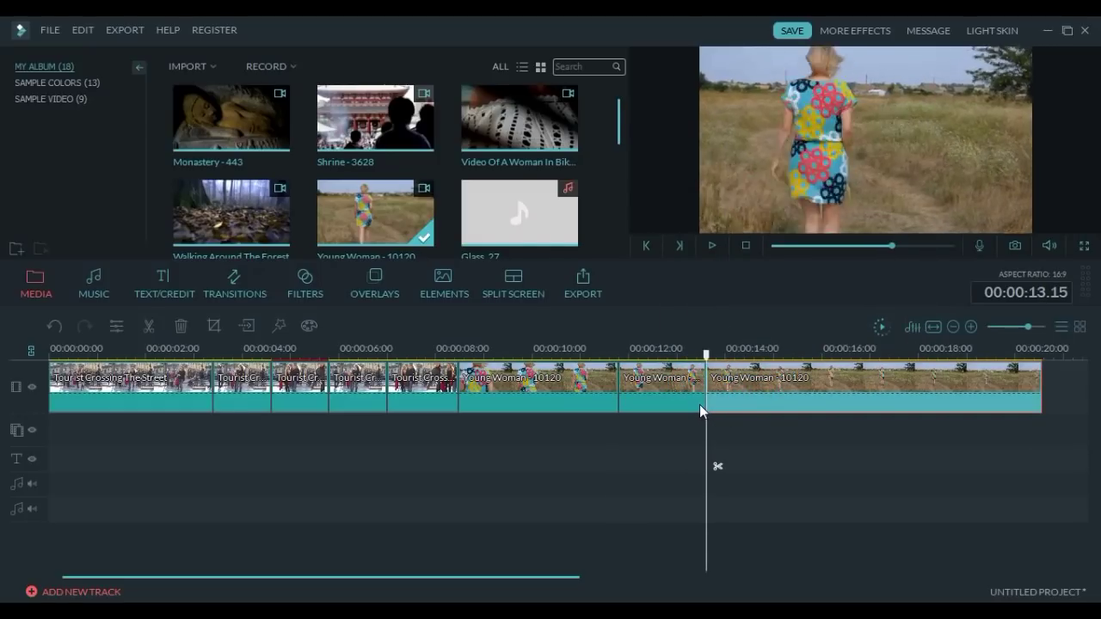
{"action": "right_click", "coordinate": [737, 395]}
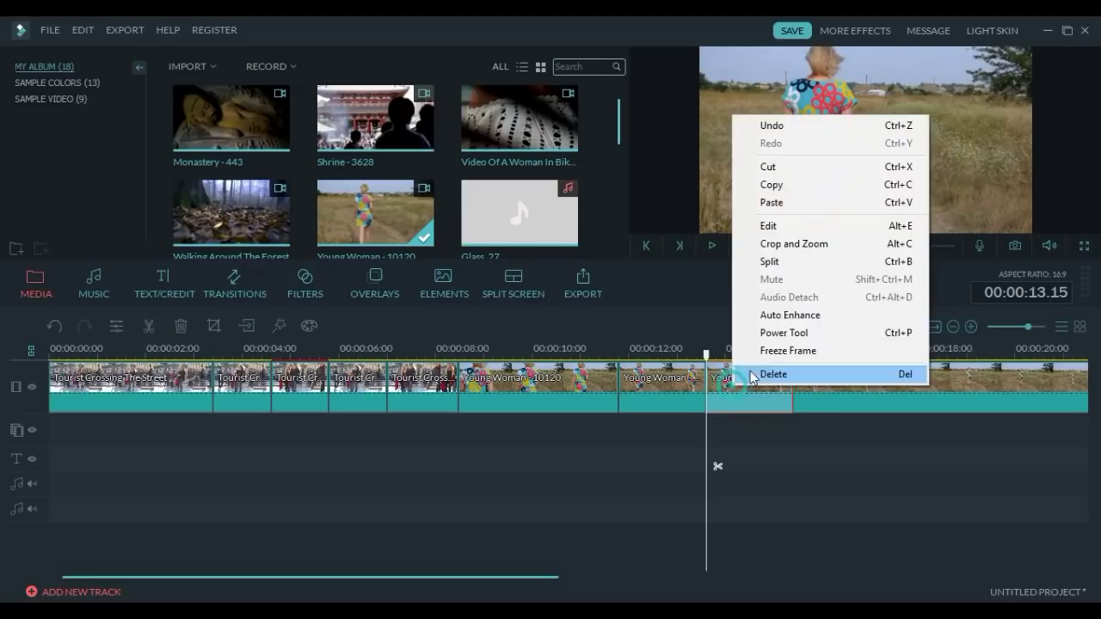
{"action": "left_click", "coordinate": [776, 205]}
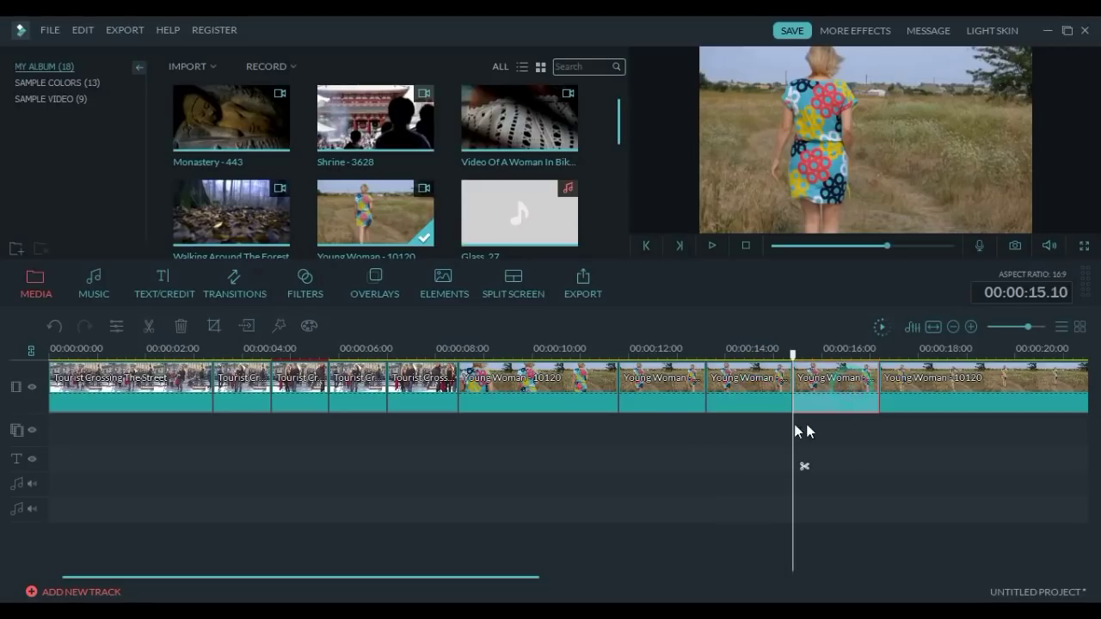
- Set the middle of the three identical Young Woman - 10120 segments to play in reverse
{"action": "double_click", "coordinate": [745, 387]}
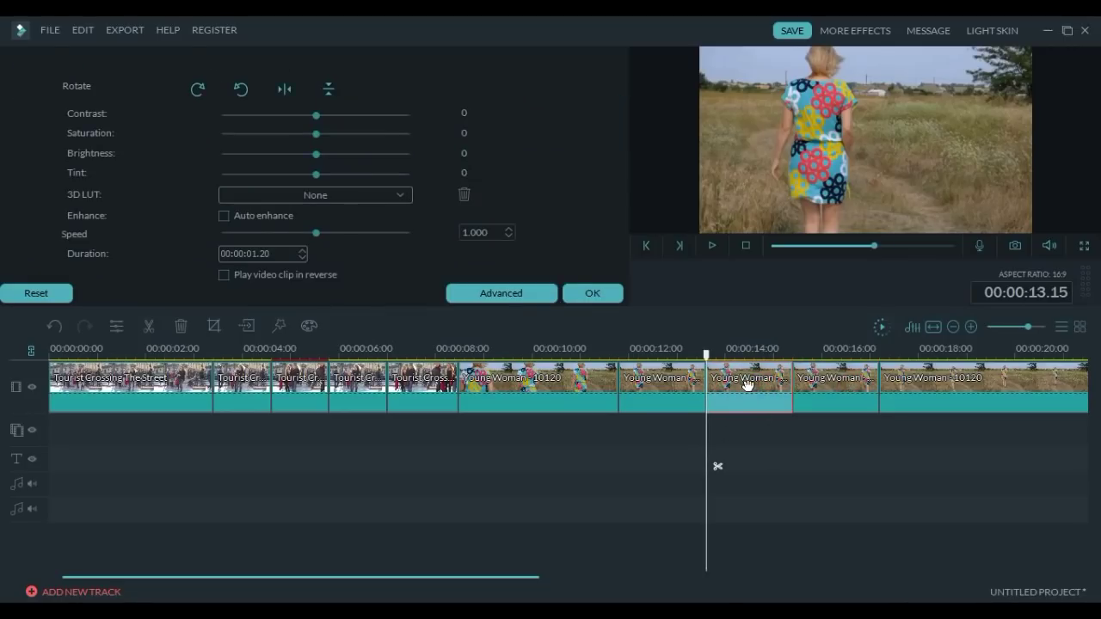
{"action": "left_click", "coordinate": [224, 276]}
{"action": "left_click", "coordinate": [579, 295]}
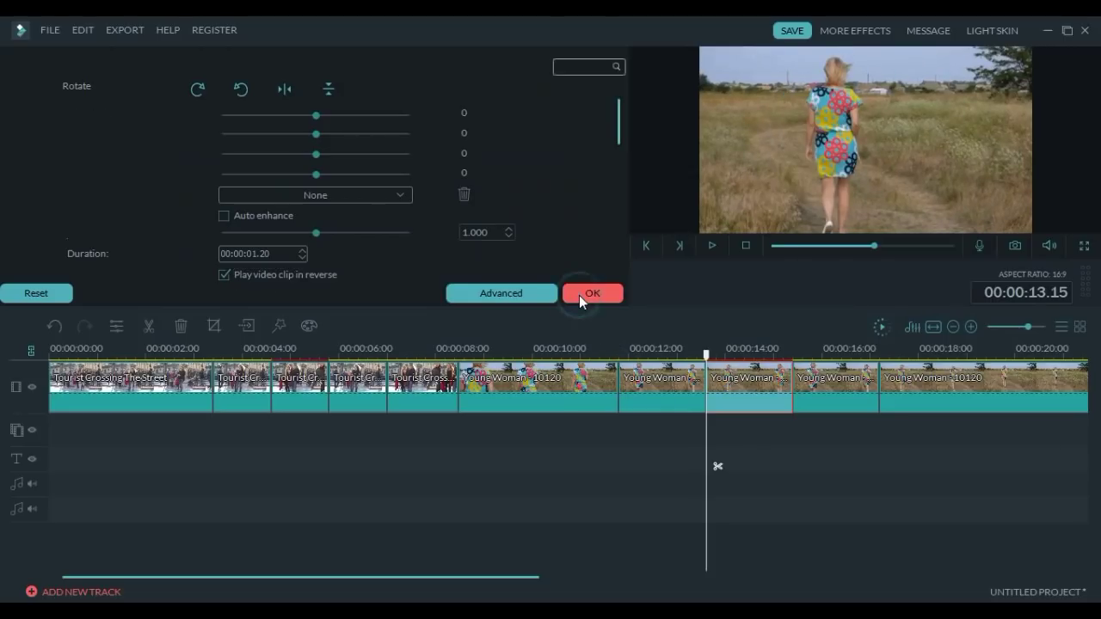
- Split the last Young Woman - 10120 segment at about 00:00:19.10 and delete the part after the cut
{"action": "left_click_drag", "start_coordinate": [711, 357], "coordinate": [986, 355]}
{"action": "left_click", "coordinate": [1021, 410]}
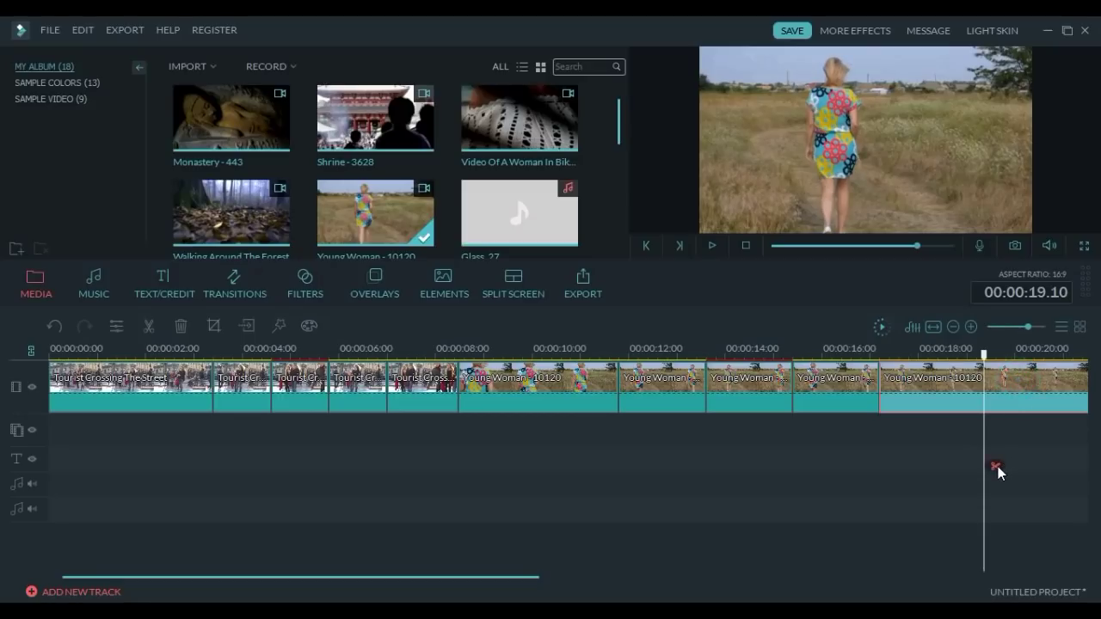
{"action": "right_click", "coordinate": [1039, 399]}
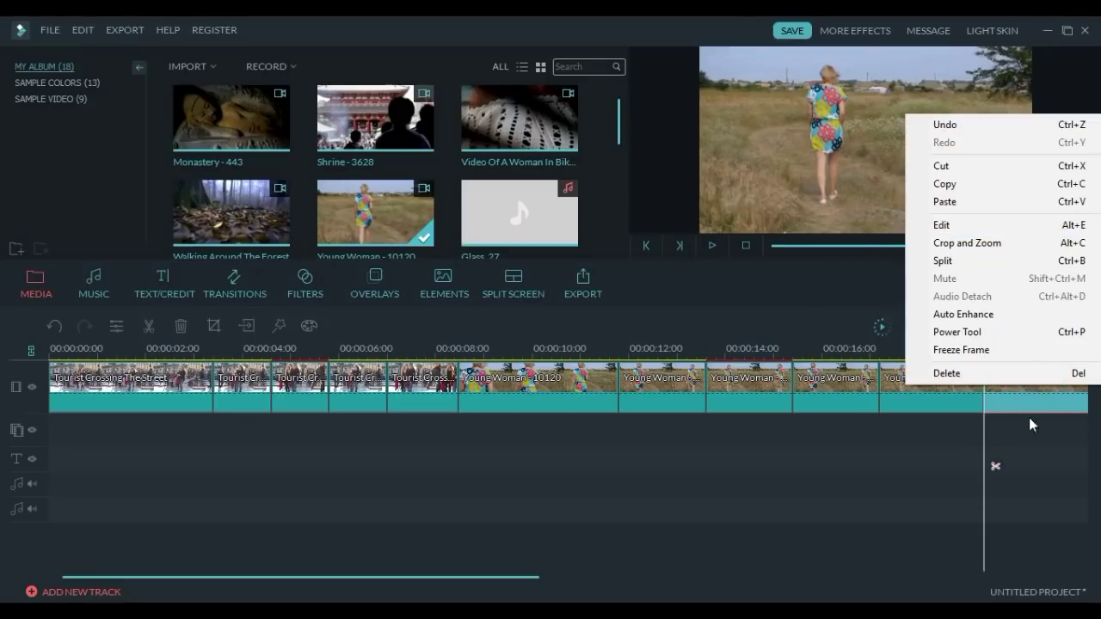
{"action": "left_click", "coordinate": [1022, 453]}
{"action": "right_click", "coordinate": [1020, 386]}
{"action": "left_click", "coordinate": [1019, 379]}
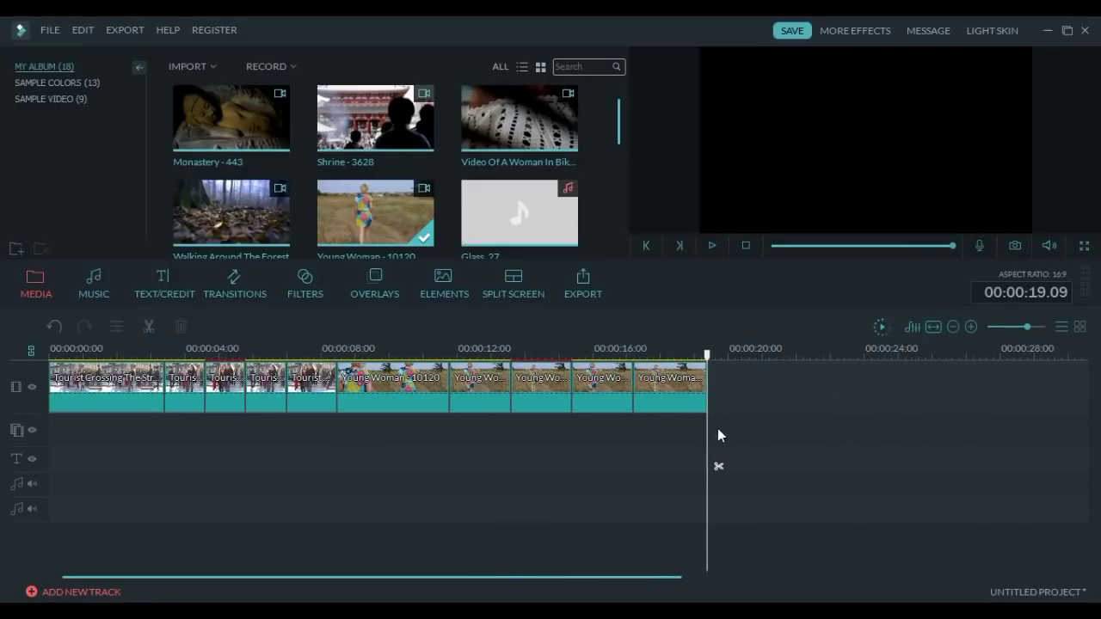
- Select all clips on the video track, render the timeline preview, and clear the selection
{"action": "left_click_drag", "start_coordinate": [755, 431], "coordinate": [8, 381]}
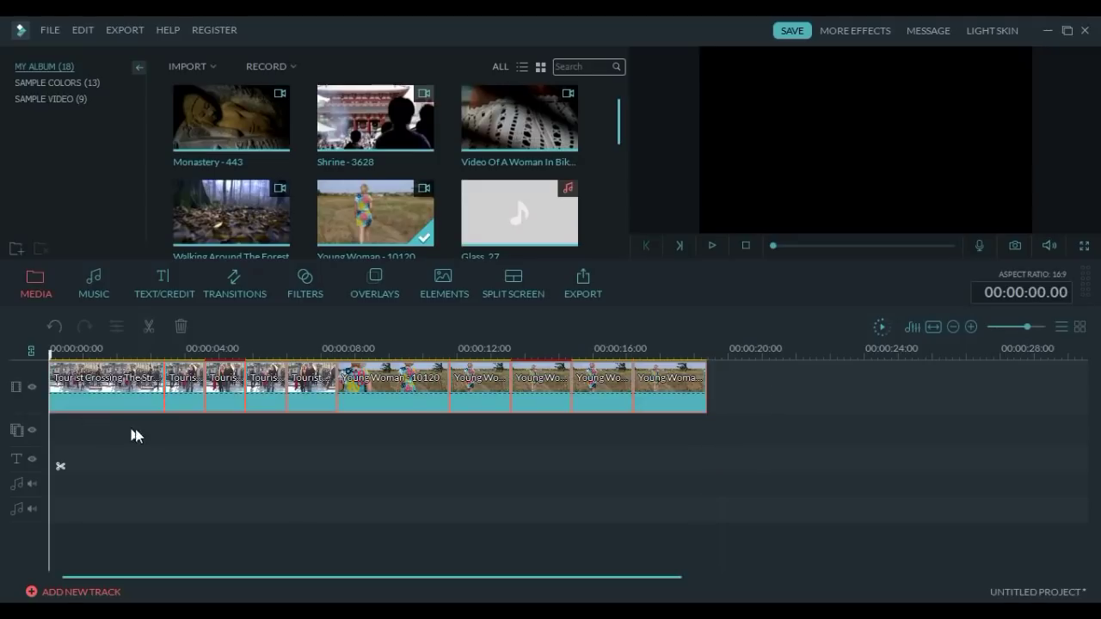
{"action": "left_click", "coordinate": [879, 331]}
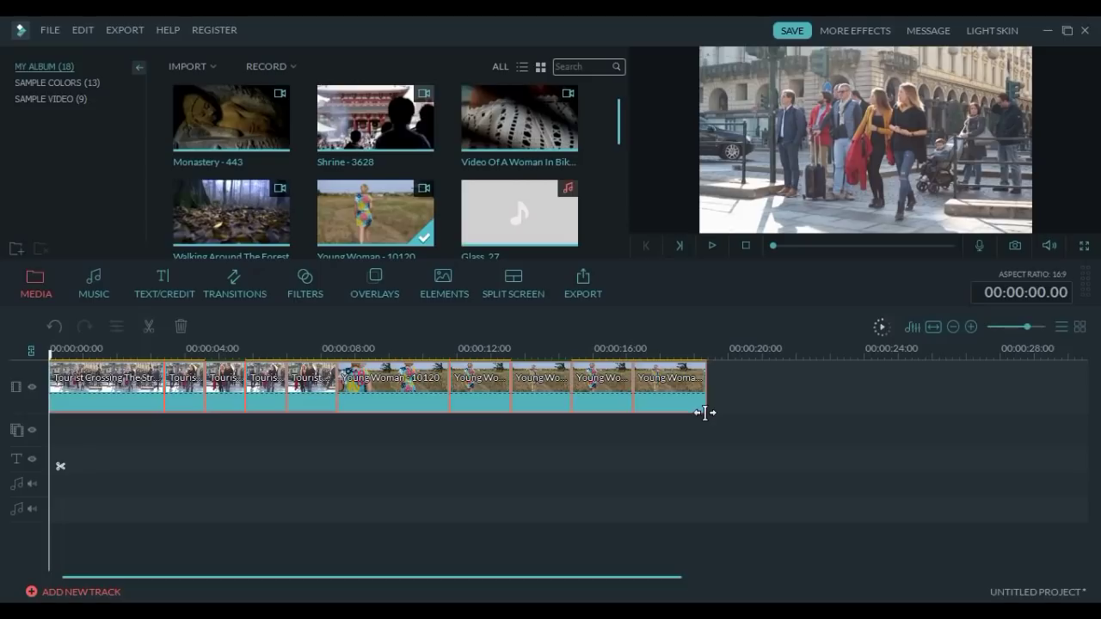
{"action": "left_click", "coordinate": [428, 484]}
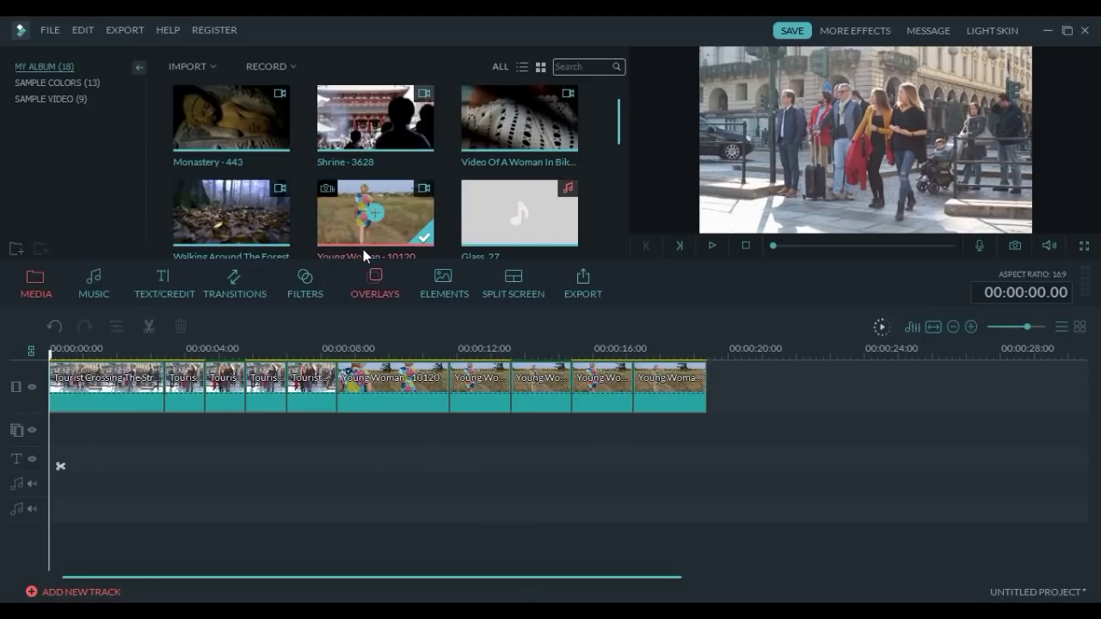
- Play back the edited sequence in the preview to check the reversed segments
{"action": "left_click_drag", "start_coordinate": [618, 141], "coordinate": [623, 174]}
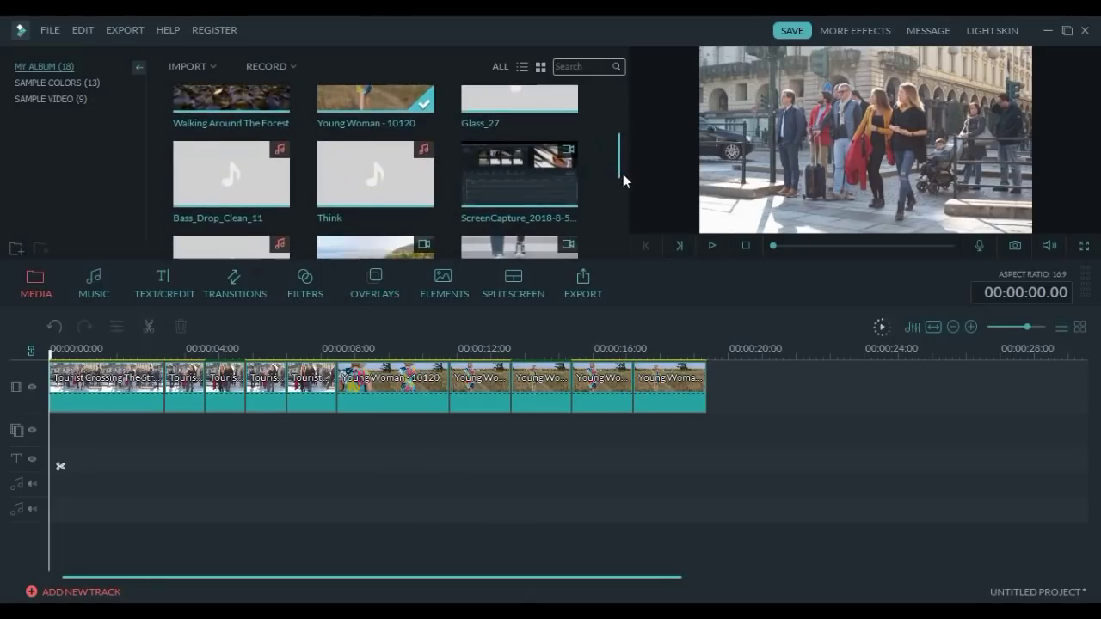
{"action": "left_click", "coordinate": [712, 245]}
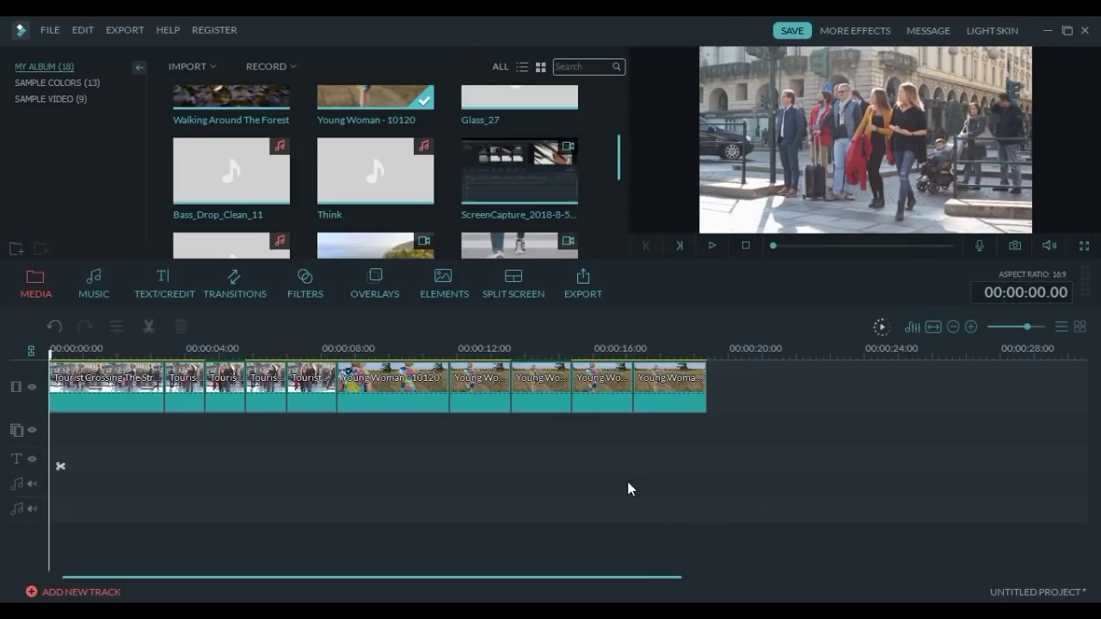
{"action": "left_click", "coordinate": [720, 335]}
- Export the project as an MP4 file named "reverse 2" to the Desktop and close the export windows
{"action": "left_click", "coordinate": [590, 291]}
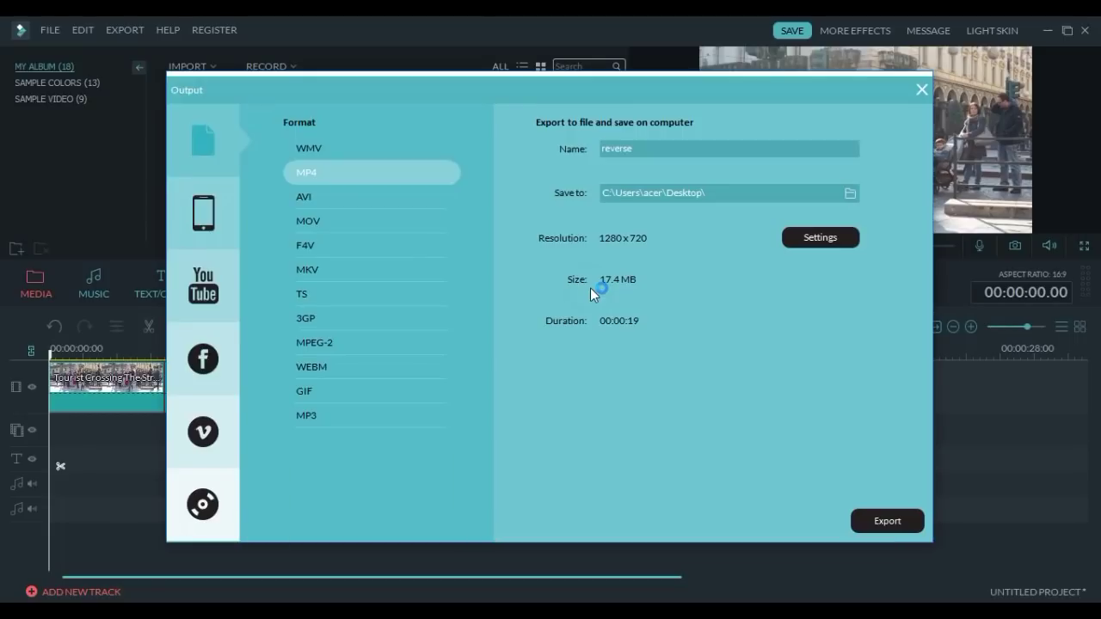
{"action": "left_click", "coordinate": [658, 148]}
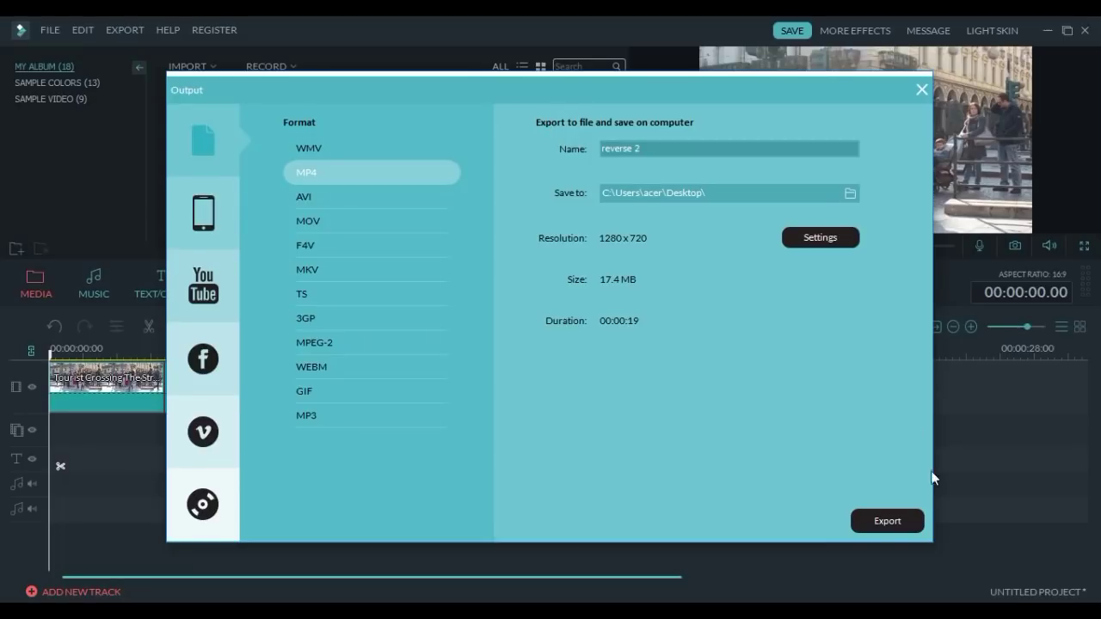
{"action": "left_click", "coordinate": [888, 521]}
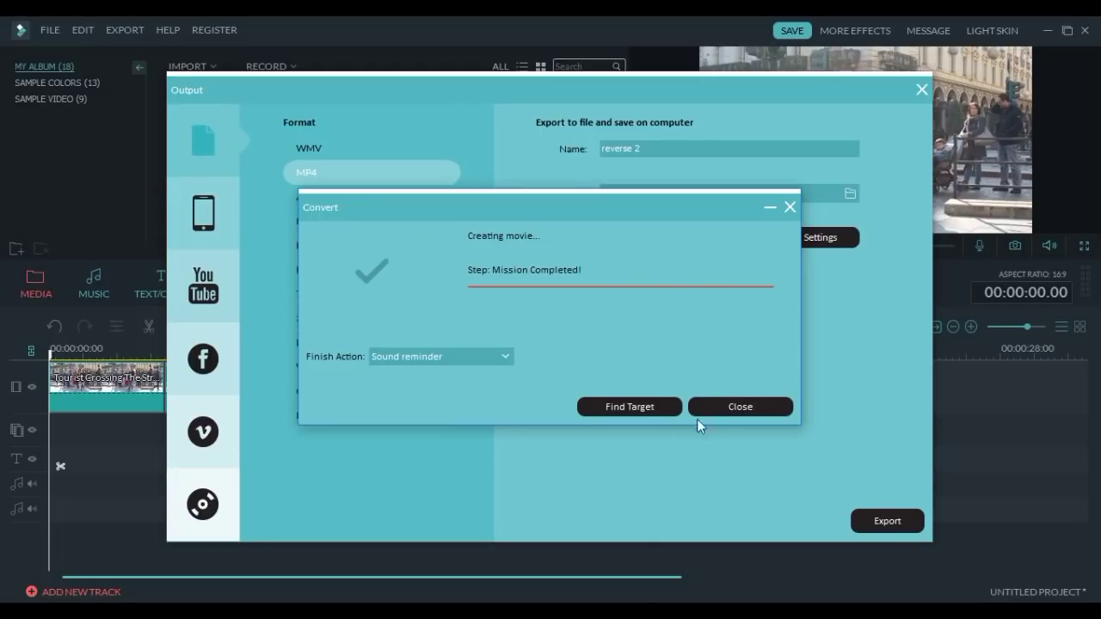
{"action": "left_click", "coordinate": [739, 408]}
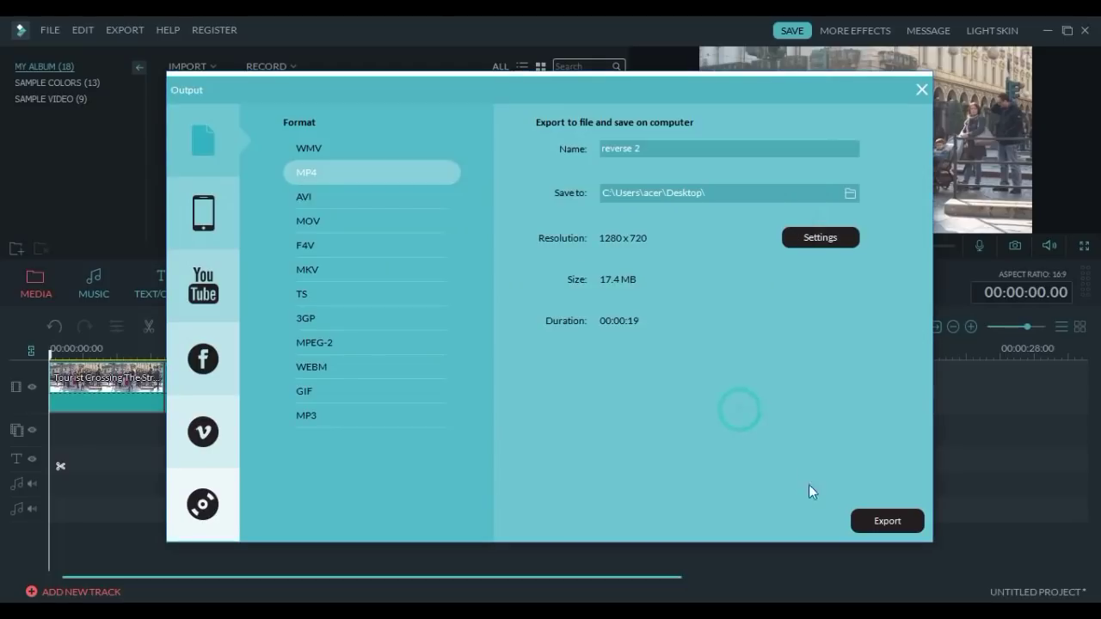
{"action": "left_click", "coordinate": [919, 90]}
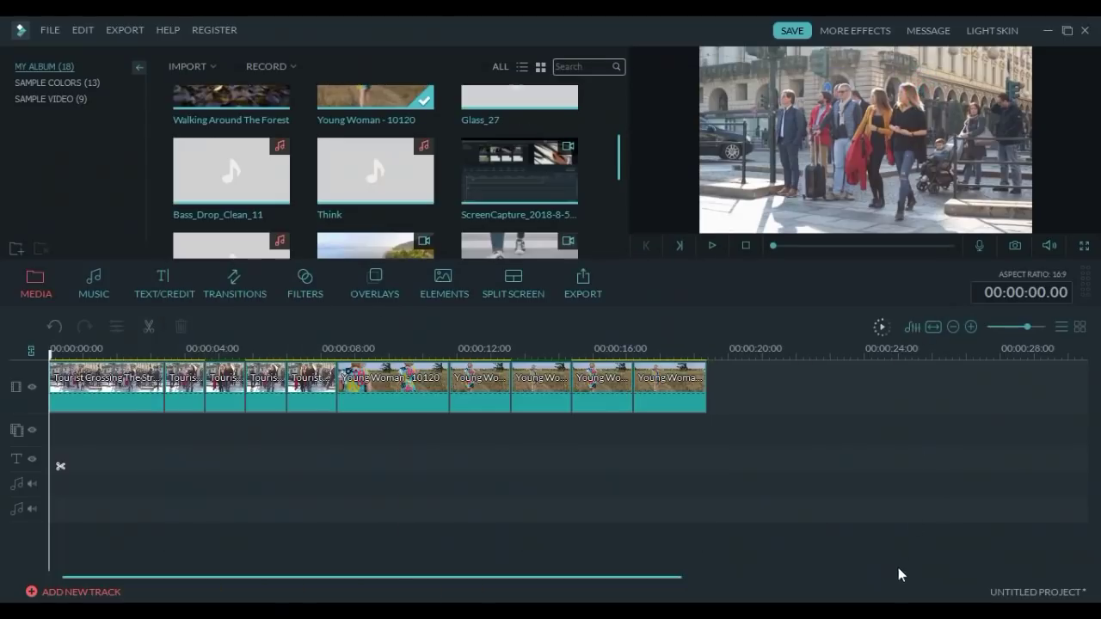